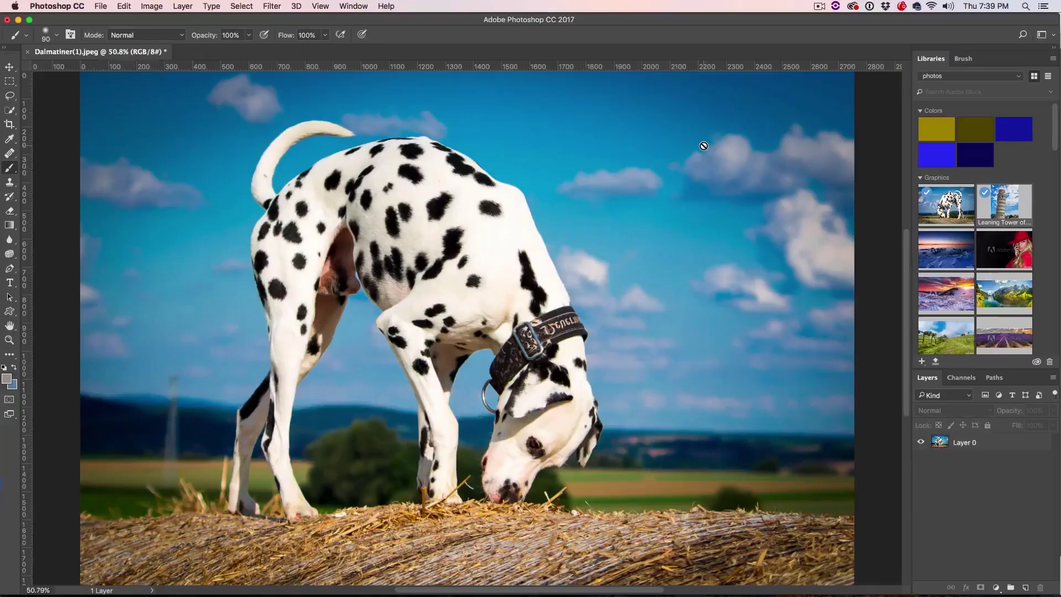
Place the Leaning Tower graphic from Libraries, shrink it slightly and position it right, touching the top edge
click(5, 68)
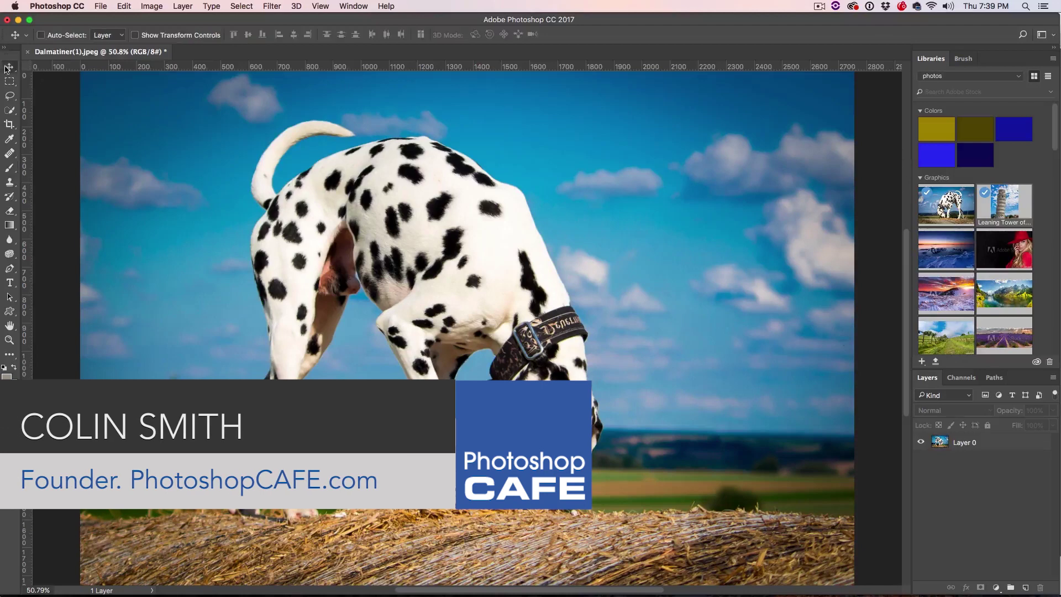
drag(1005, 204, 721, 337)
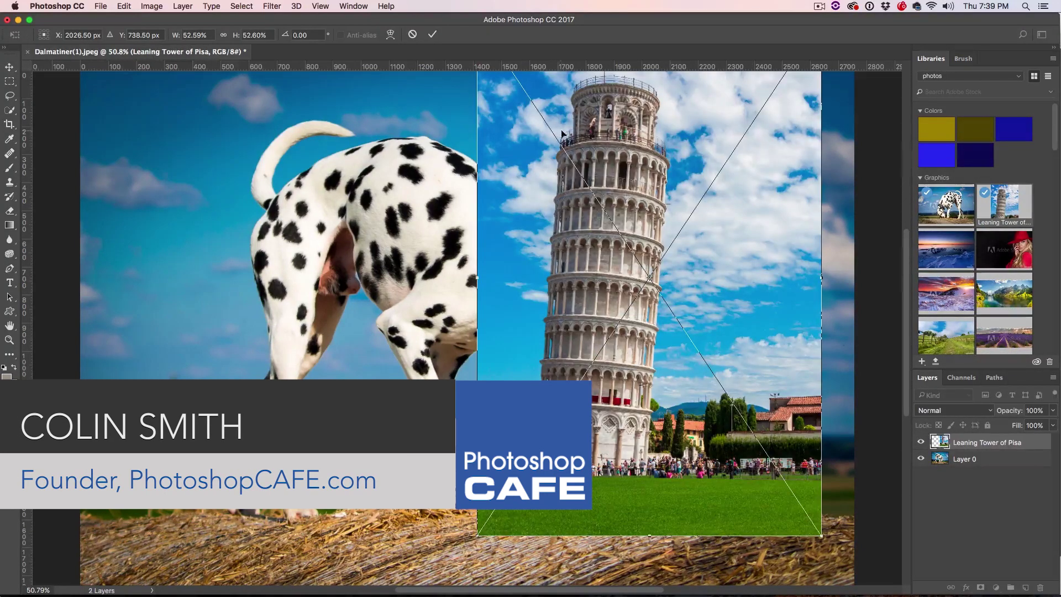
drag(559, 134, 592, 198)
drag(507, 85, 533, 130)
drag(592, 267, 590, 221)
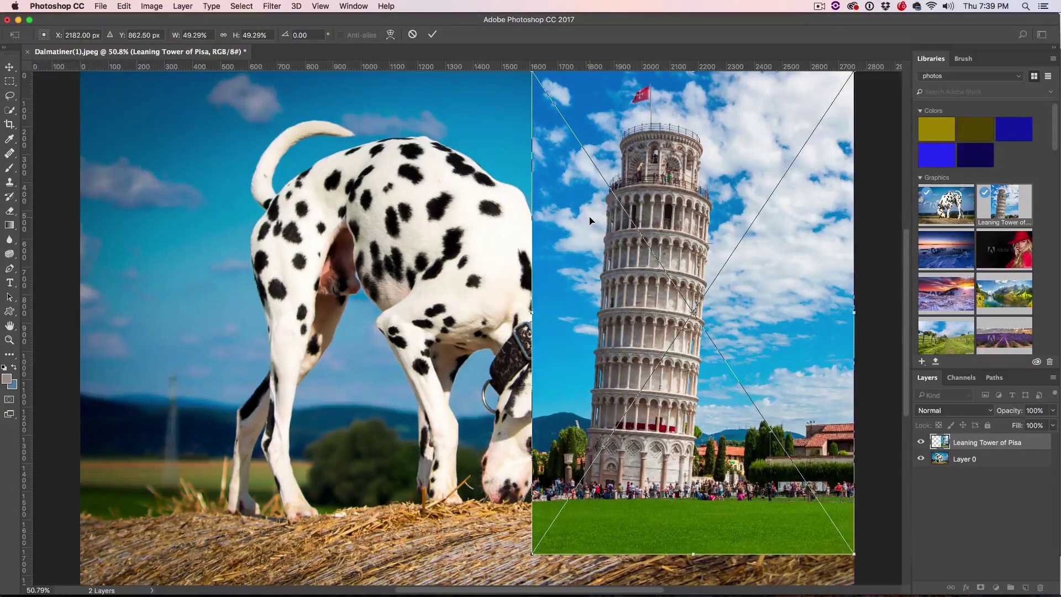
key(Return)
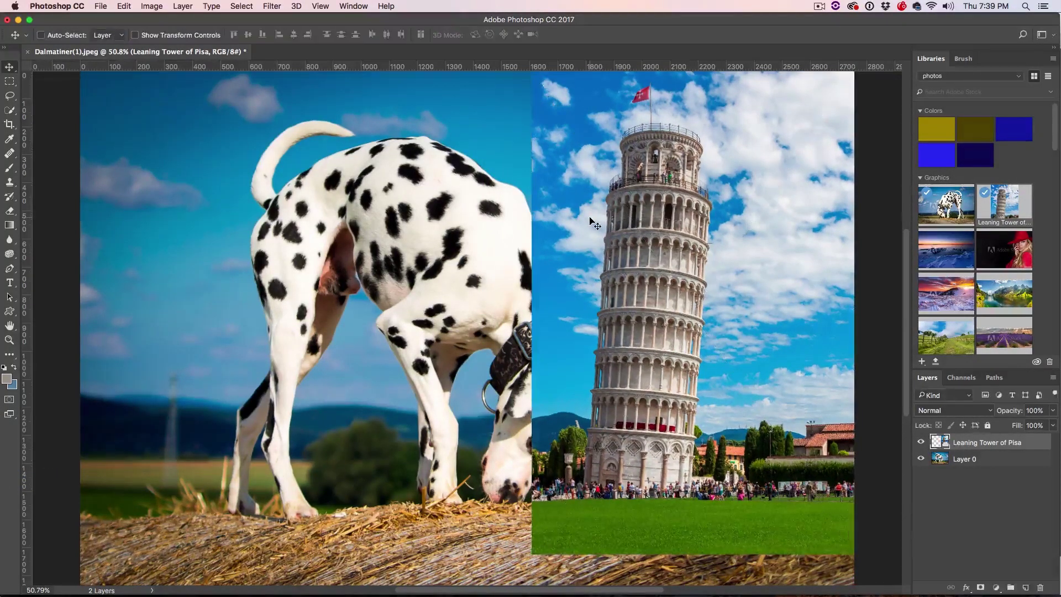
Align the tower beside the dog at 50% opacity, restore 100%, and add a layer mask
key(5)
mouse_move(641, 268)
mouse_down()
mouse_move(635, 232)
mouse_move(628, 248)
mouse_move(669, 273)
mouse_move(669, 285)
mouse_move(645, 284)
mouse_up()
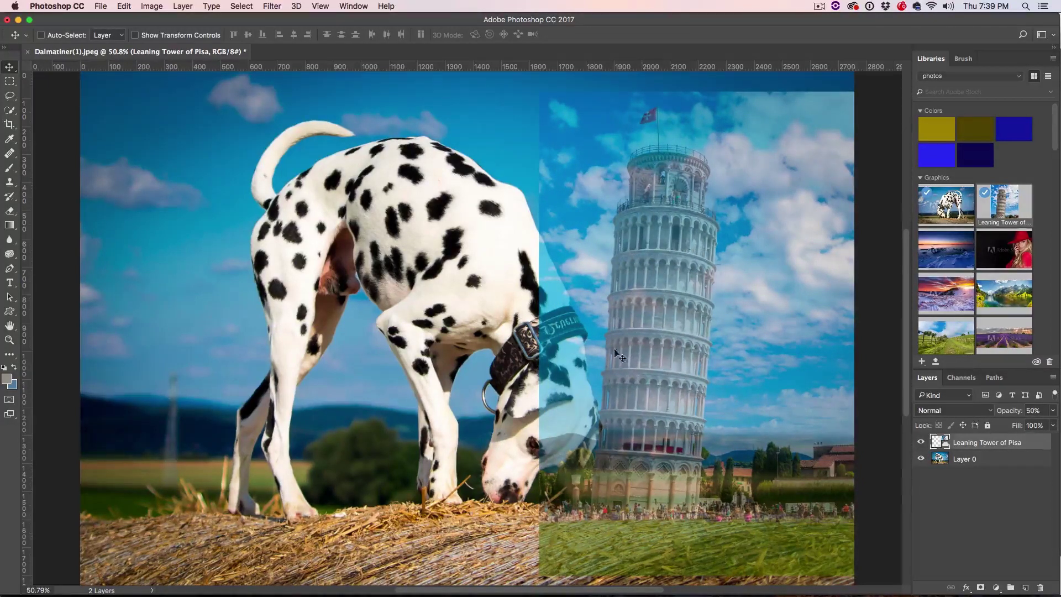
key(0)
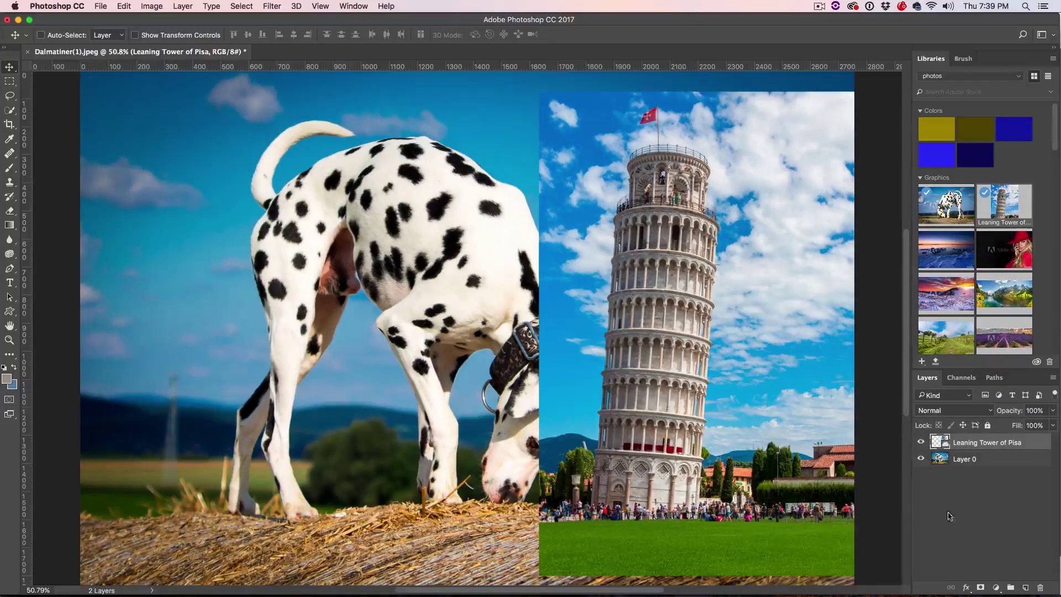
click(980, 587)
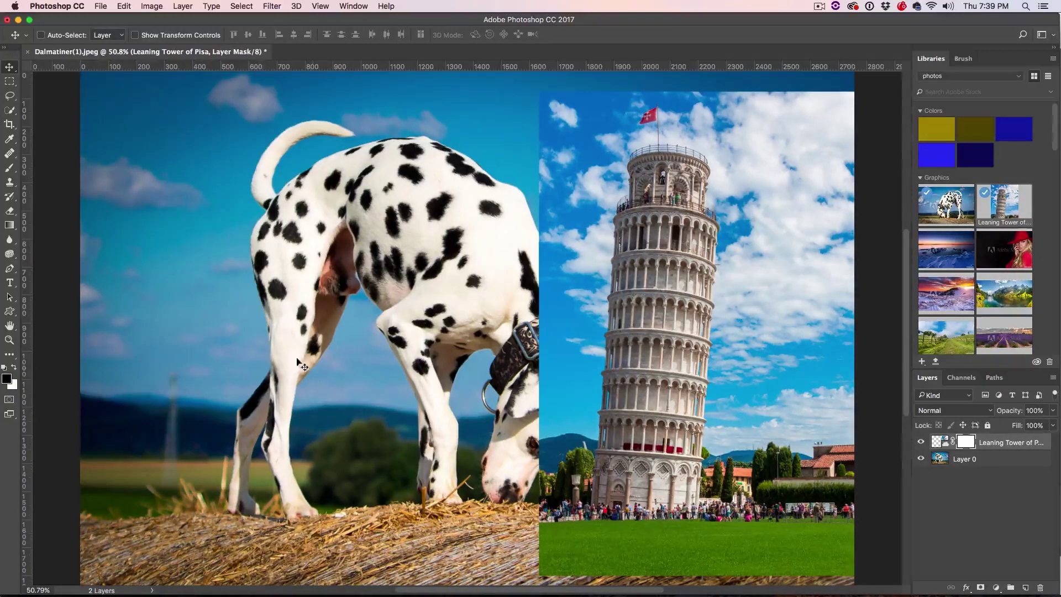
Paint black with a 250 px brush over the tower photo's bottom grass strip to reveal the hay
click(10, 168)
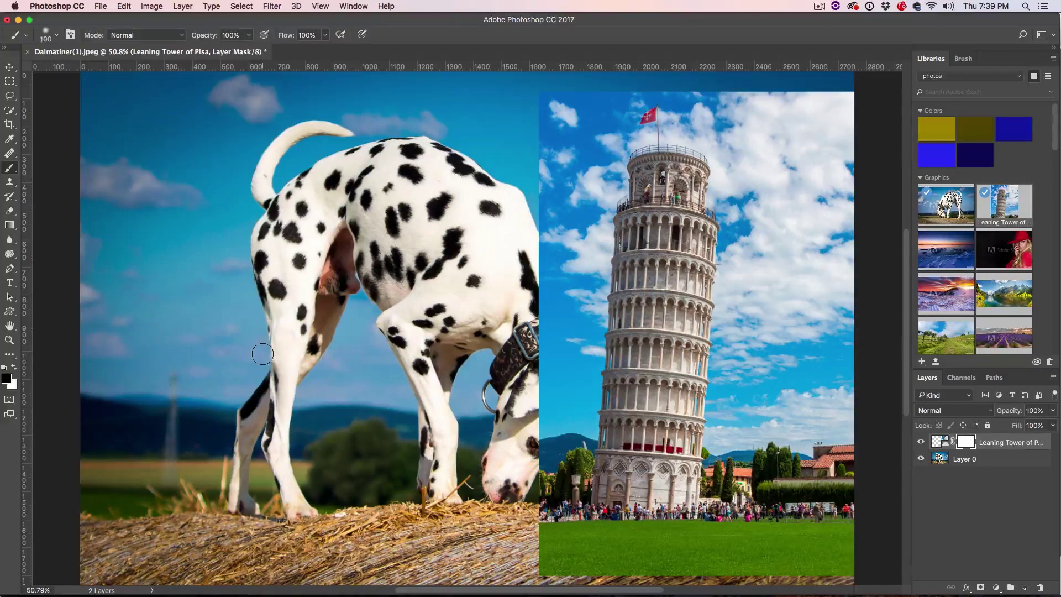
key(bracketright)
key(bracketright)
key(bracketright)
key(bracketright)
key(bracketright)
mouse_move(569, 550)
mouse_down()
mouse_move(828, 550)
mouse_move(798, 561)
mouse_up()
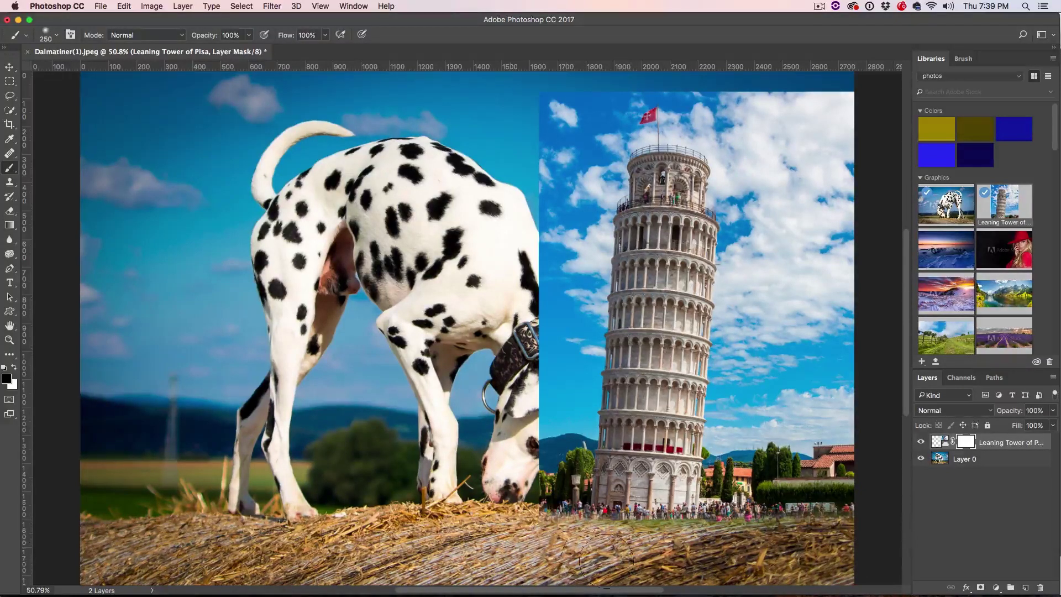
drag(635, 544, 812, 514)
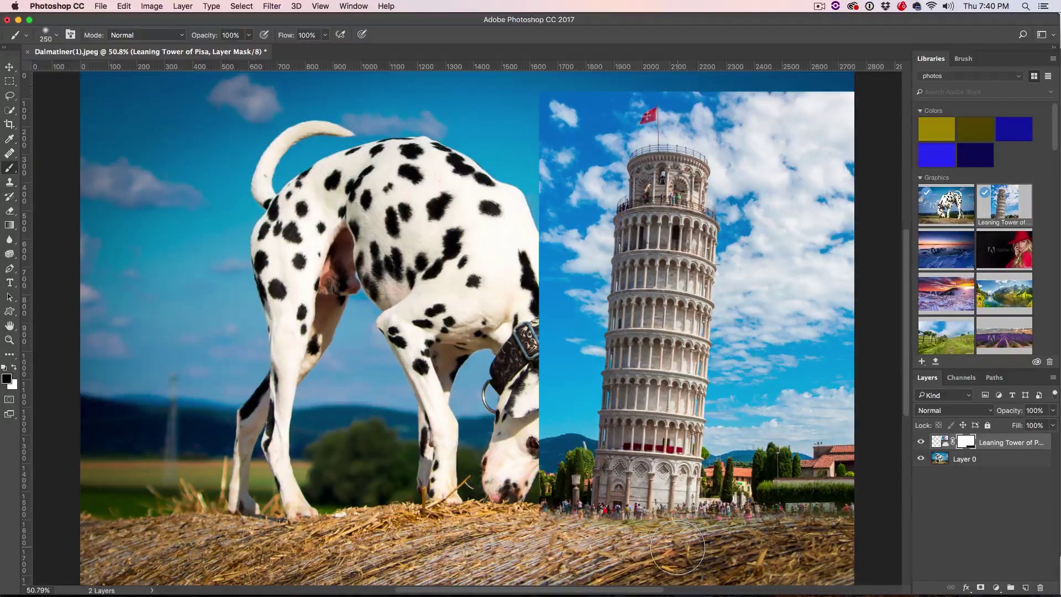
Open the tower mask's Properties, move the panel aside, and start a Color Range mask
double_click(969, 444)
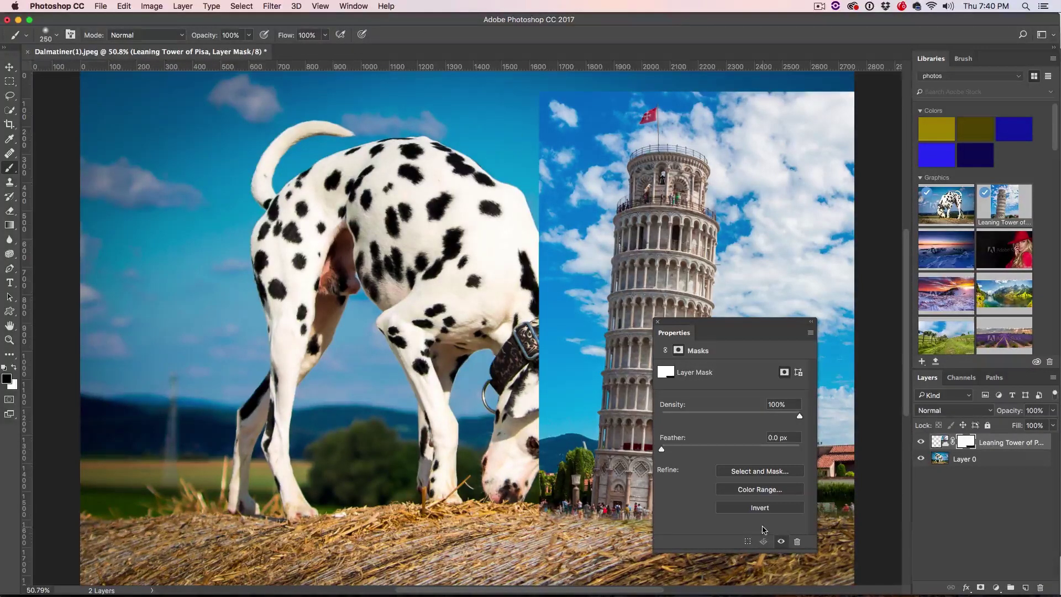
drag(755, 325, 339, 139)
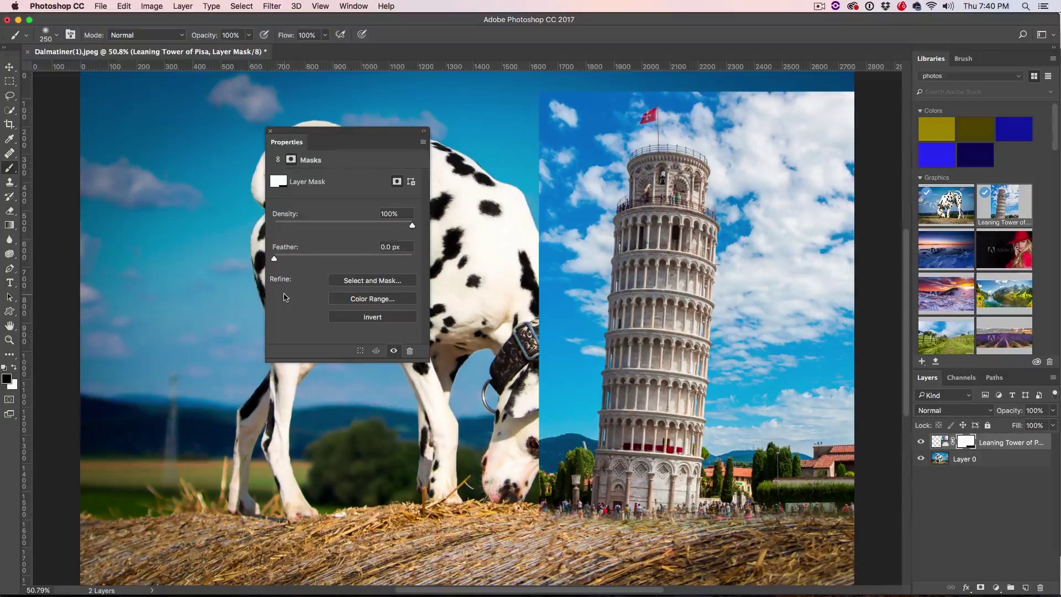
click(360, 302)
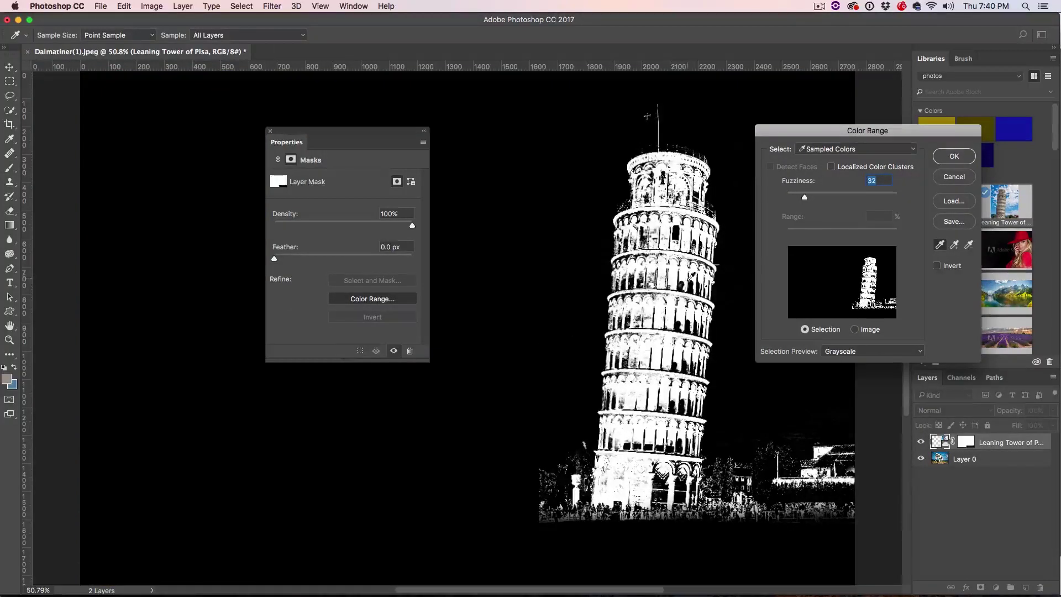
Add samples of the clouds and tower, set Fuzziness to 10, and apply the color range
click(953, 245)
click(686, 281)
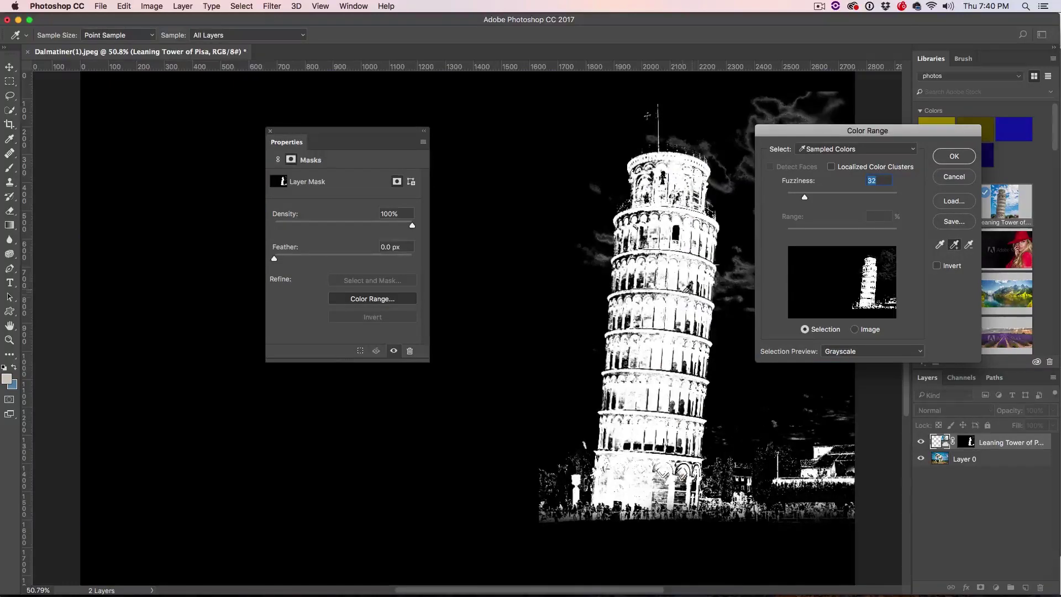
click(699, 289)
click(641, 284)
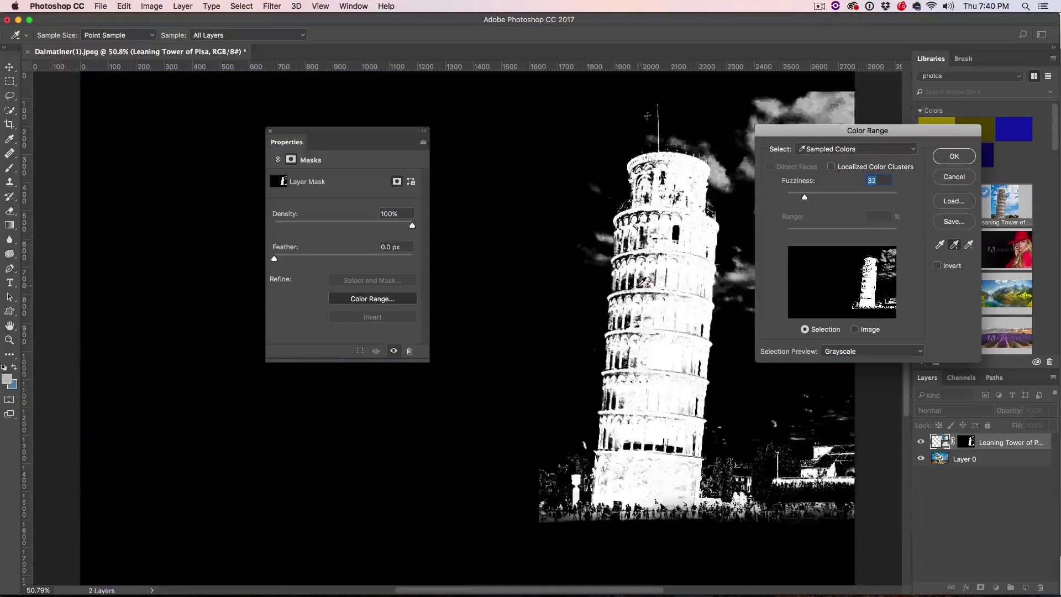
click(646, 304)
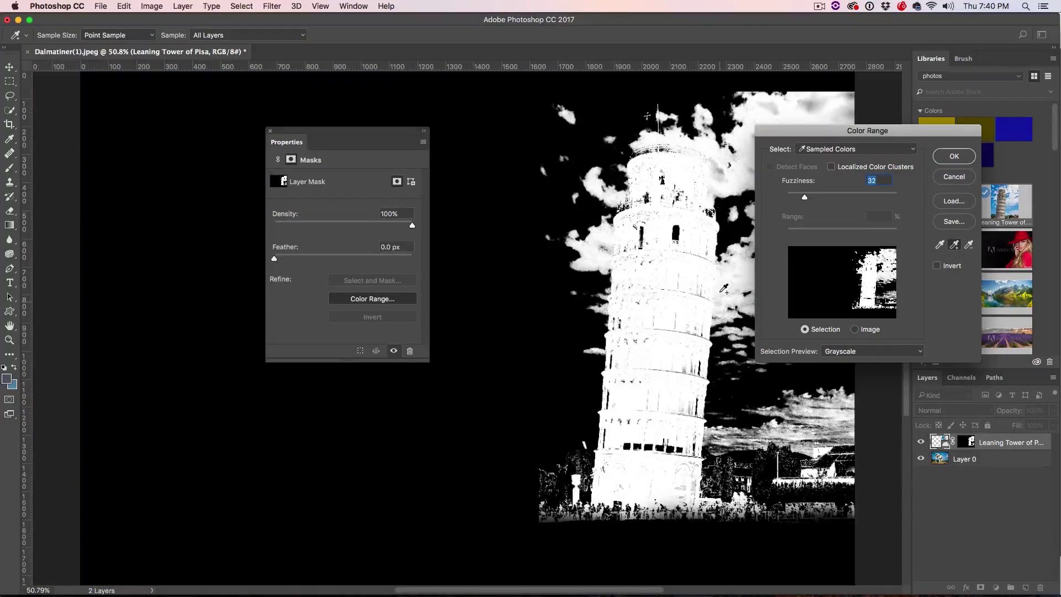
drag(804, 200, 793, 198)
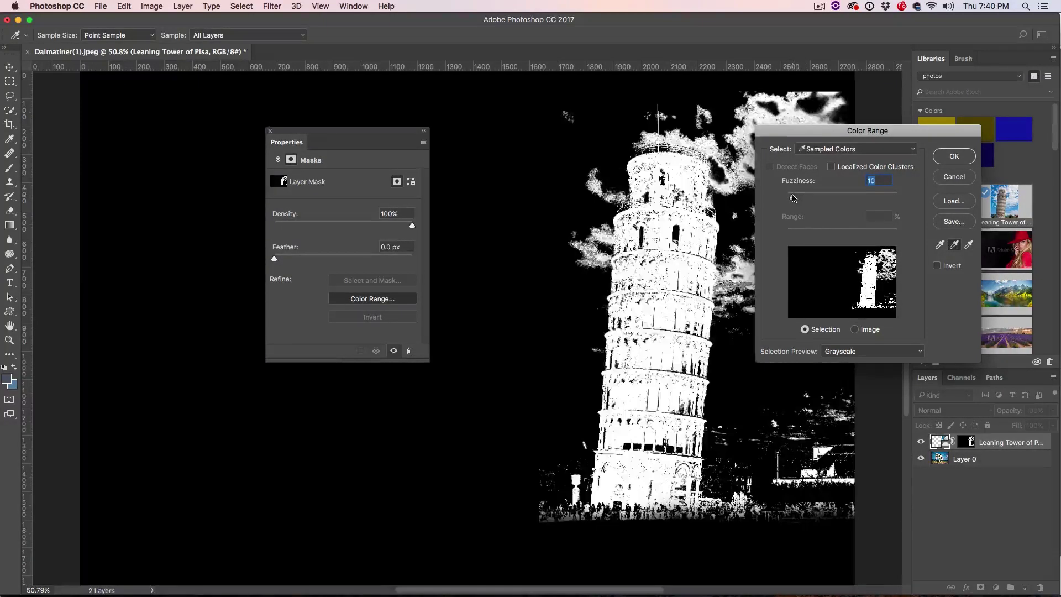
click(945, 159)
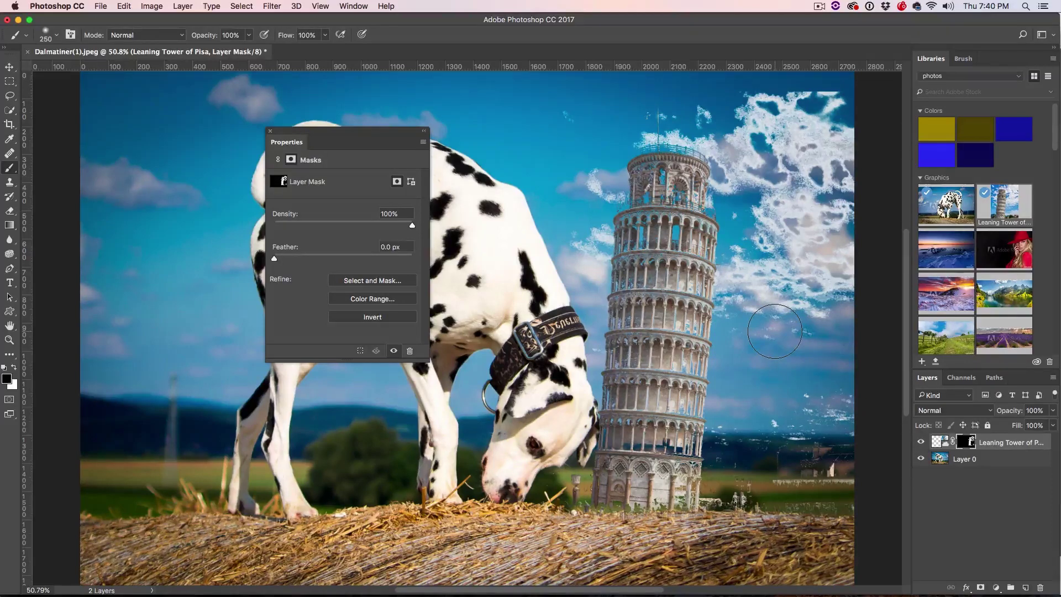
Adjust brush hardness, paint out the tower photo's right-hand sky, and enter Select and Mask
mouse_move(790, 232)
mouse_down()
mouse_move(795, 214)
mouse_move(790, 265)
mouse_move(804, 309)
mouse_up()
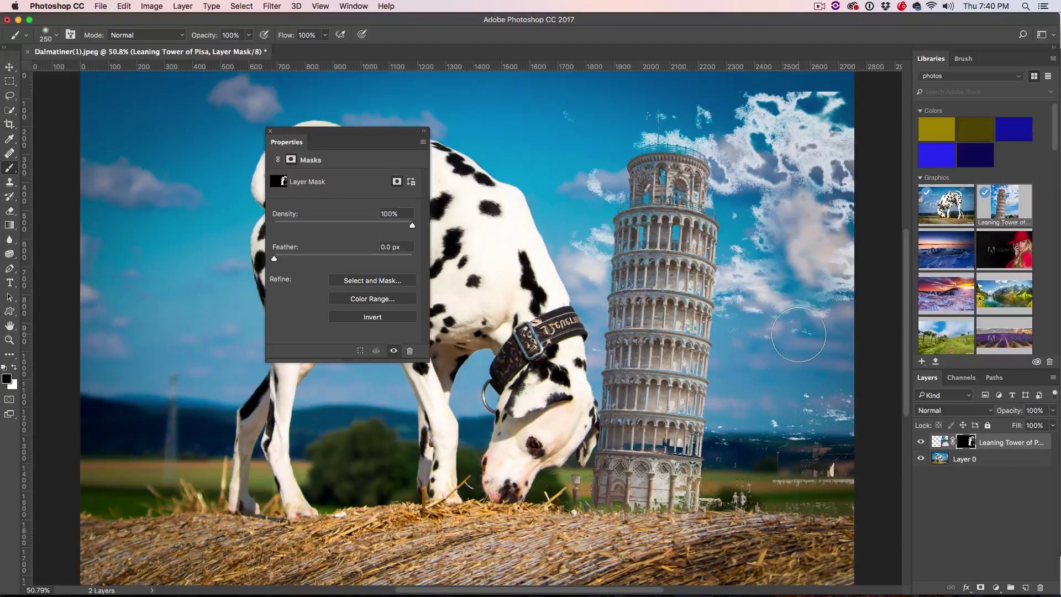
click(50, 35)
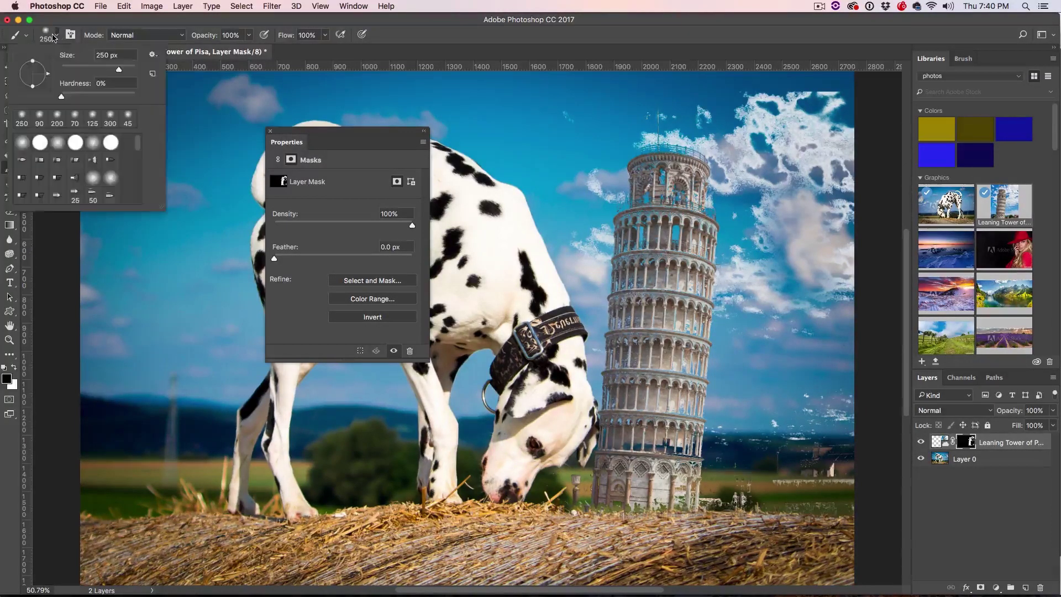
drag(62, 98, 138, 98)
click(783, 129)
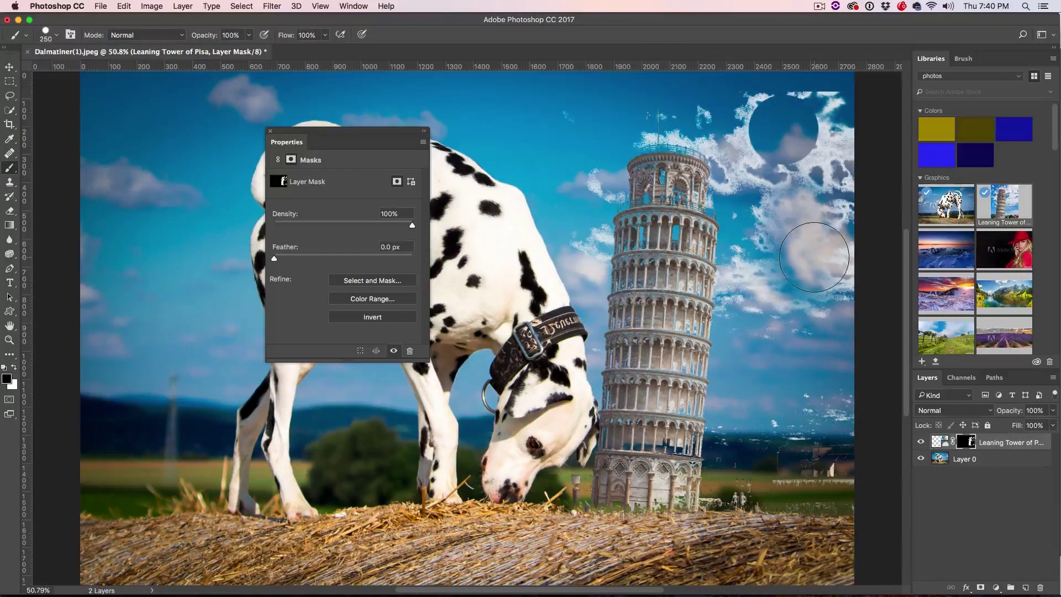
mouse_move(814, 257)
mouse_down()
mouse_move(812, 221)
mouse_move(834, 183)
mouse_move(817, 111)
mouse_move(742, 138)
mouse_move(784, 259)
mouse_move(762, 315)
mouse_move(817, 480)
mouse_move(801, 522)
mouse_move(713, 500)
mouse_move(726, 348)
mouse_move(769, 124)
mouse_move(663, 144)
mouse_move(556, 258)
mouse_up()
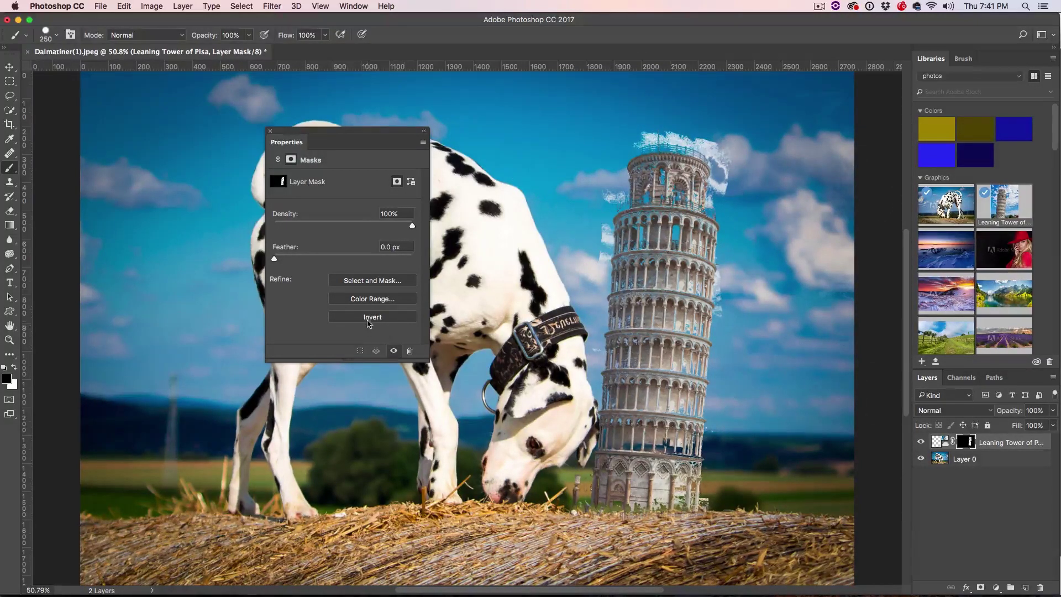
click(367, 284)
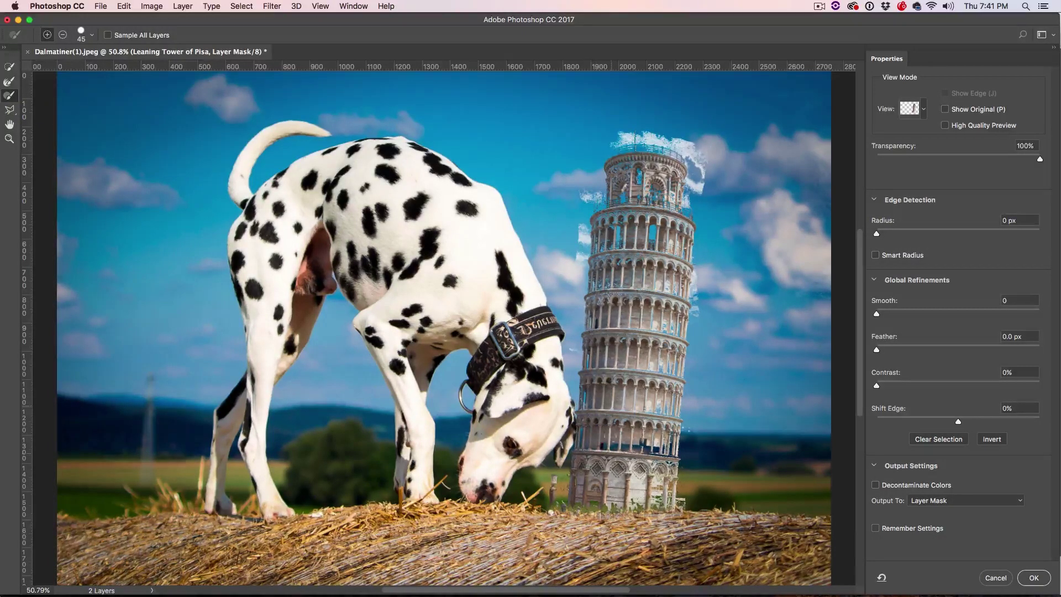
Set the Refine Edge Brush to 45, enlarge it, and brush in the tower's lower arcades
right_click(619, 457)
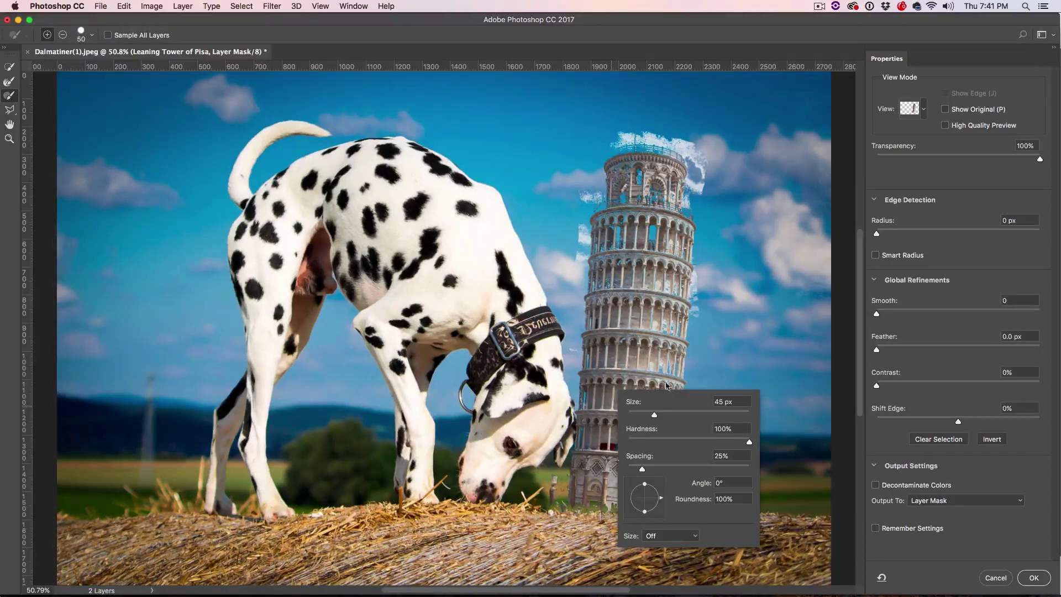
key(Return)
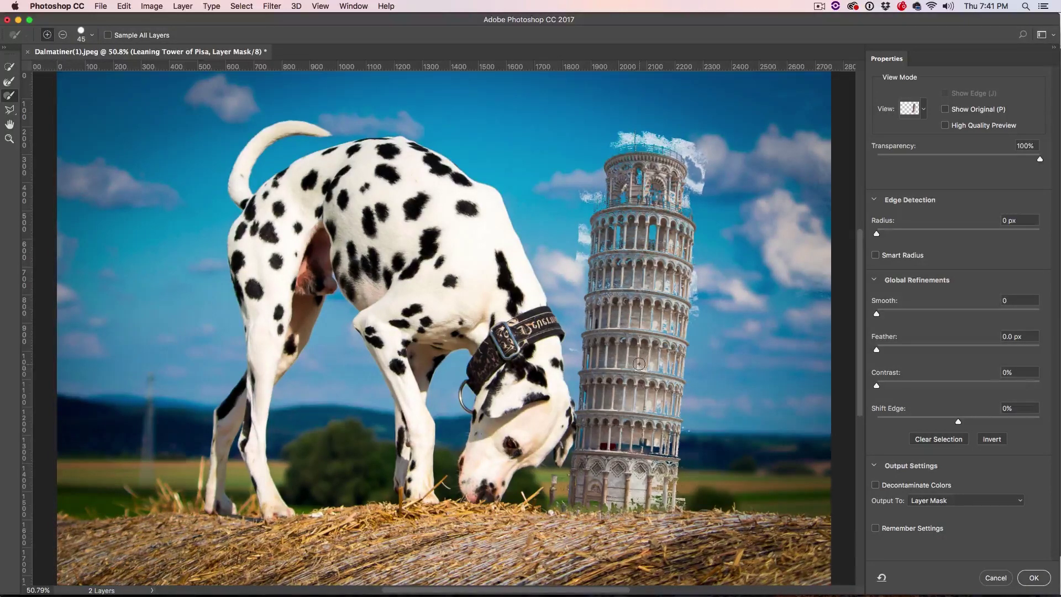
key(bracketright)
key(bracketright)
key(bracketright)
key(bracketright)
key(bracketright)
mouse_move(646, 325)
mouse_down()
mouse_move(649, 479)
mouse_move(602, 478)
mouse_move(588, 450)
mouse_move(596, 221)
mouse_move(635, 166)
mouse_move(679, 199)
mouse_move(663, 243)
mouse_move(673, 277)
mouse_move(666, 453)
mouse_move(658, 470)
mouse_move(685, 229)
mouse_move(668, 155)
mouse_up()
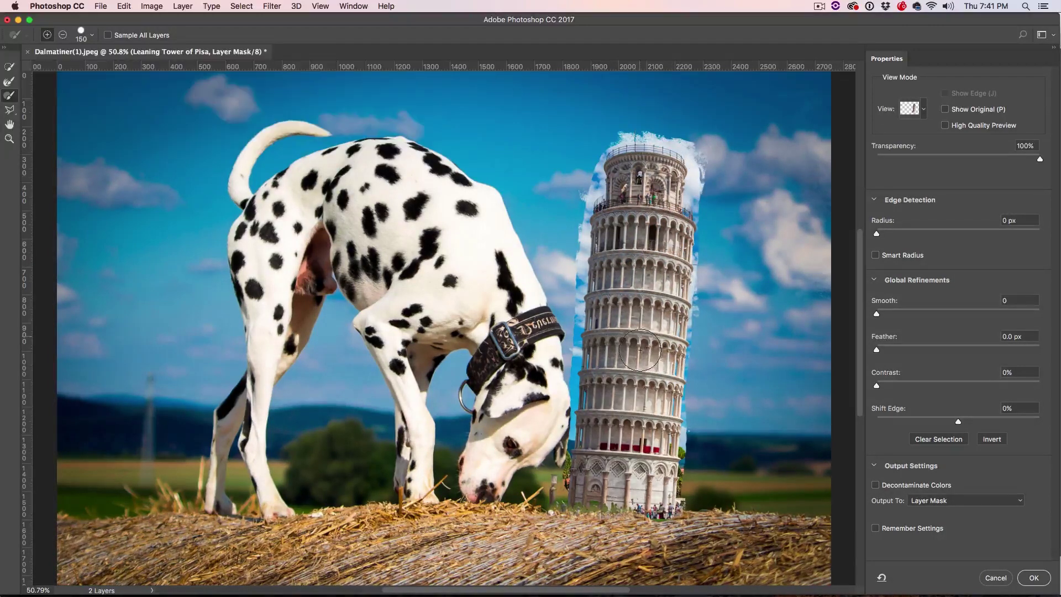
Brush in the crowd at the tower's base, then the flag and flagpole with a smaller brush
mouse_move(640, 349)
mouse_down()
mouse_move(624, 486)
mouse_move(589, 500)
mouse_move(635, 492)
mouse_move(633, 505)
mouse_move(633, 455)
mouse_up()
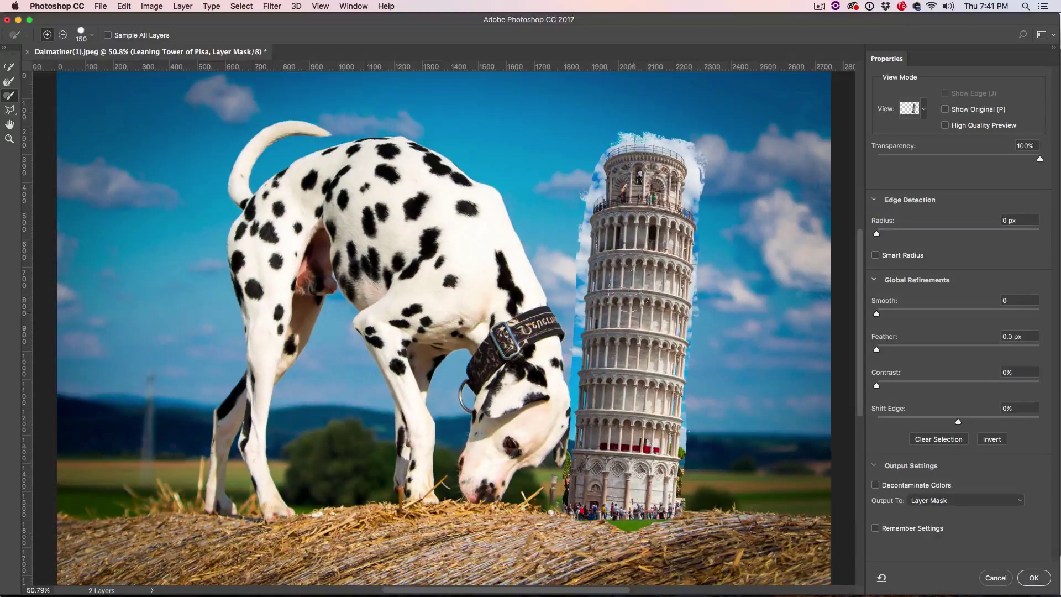
key(bracketleft)
key(bracketleft)
key(bracketleft)
key(bracketleft)
key(bracketleft)
key(bracketleft)
key(bracketleft)
key(bracketleft)
mouse_move(632, 157)
mouse_down()
mouse_move(637, 104)
mouse_move(622, 119)
mouse_up()
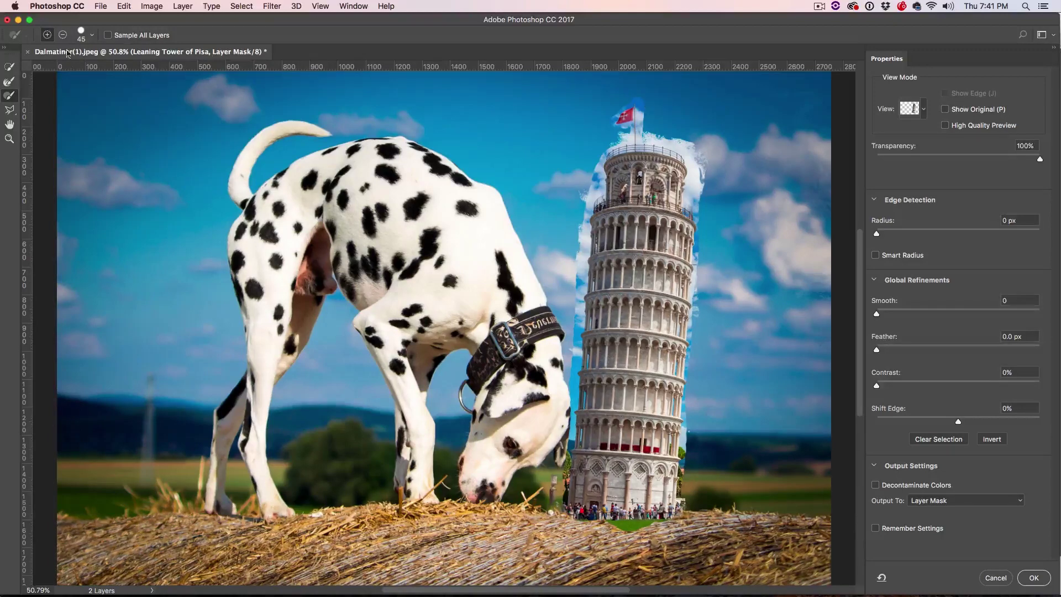
Remove the white sky halo beside the tower top and erase the white fleck using Alt-subtract
click(9, 82)
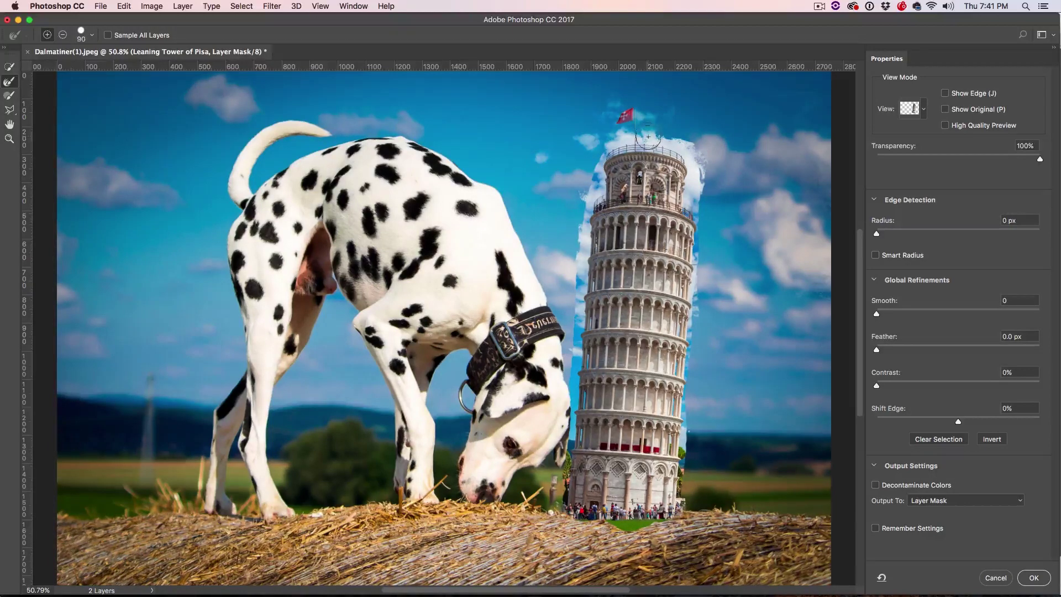
key(bracketleft)
key(bracketleft)
key(bracketleft)
key(bracketleft)
key(bracketleft)
key(bracketleft)
mouse_move(679, 145)
mouse_down()
mouse_move(690, 177)
mouse_move(687, 204)
mouse_move(691, 173)
mouse_up()
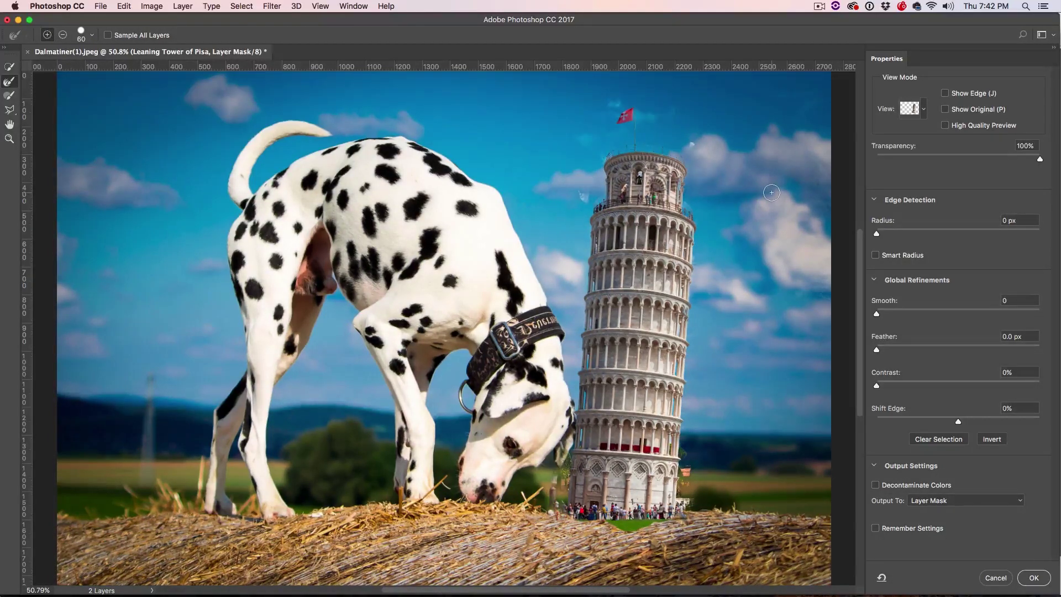
click(10, 95)
drag(716, 212, 707, 255)
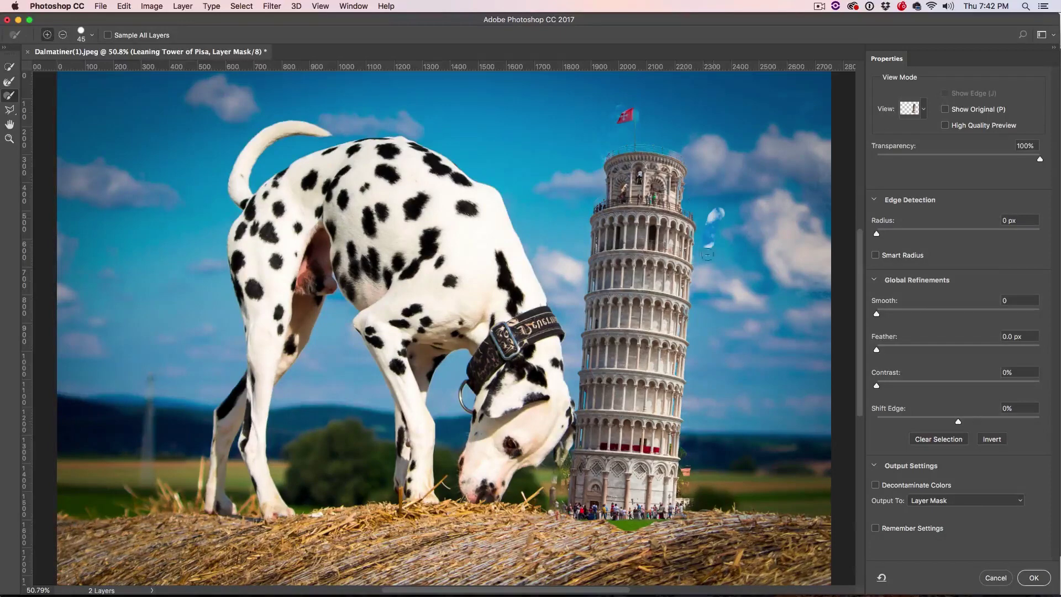
key(alt)
drag(559, 442, 559, 486)
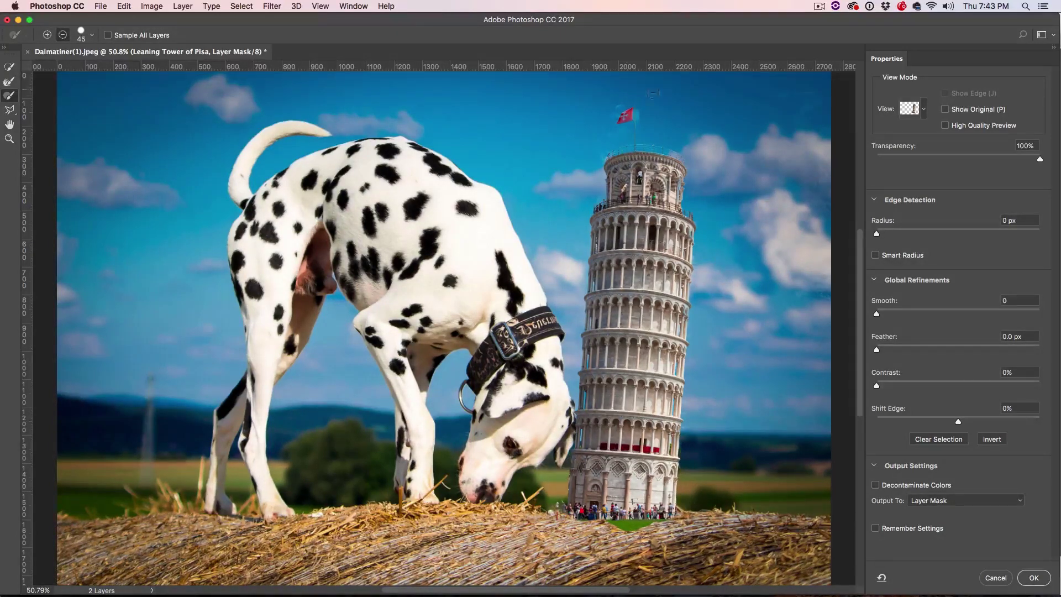
key(alt)
key(alt)
key(alt)
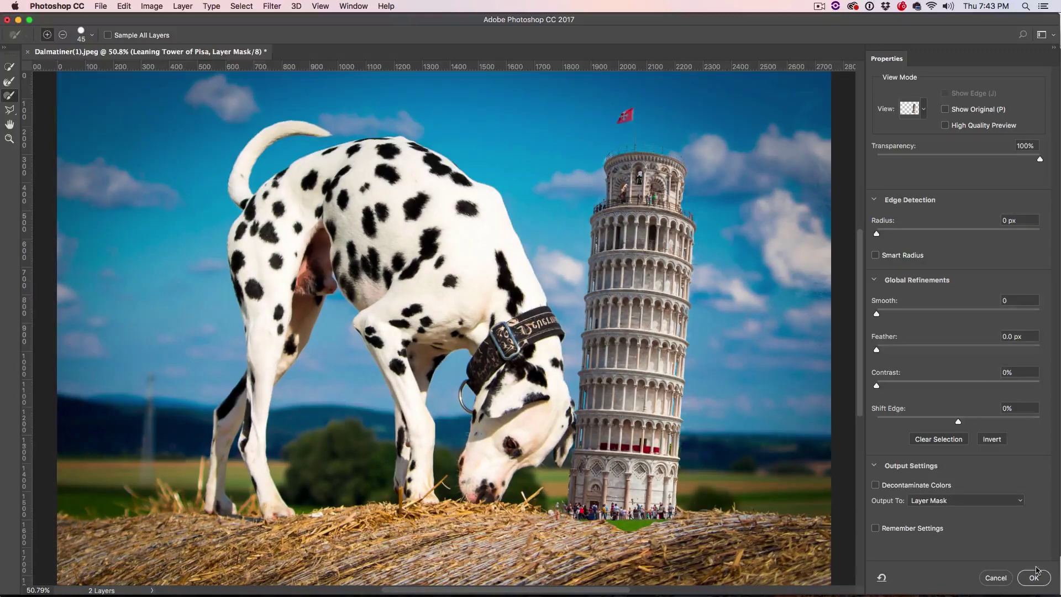
Keep Output To set to Layer Mask and apply the Select and Mask refinements
click(953, 500)
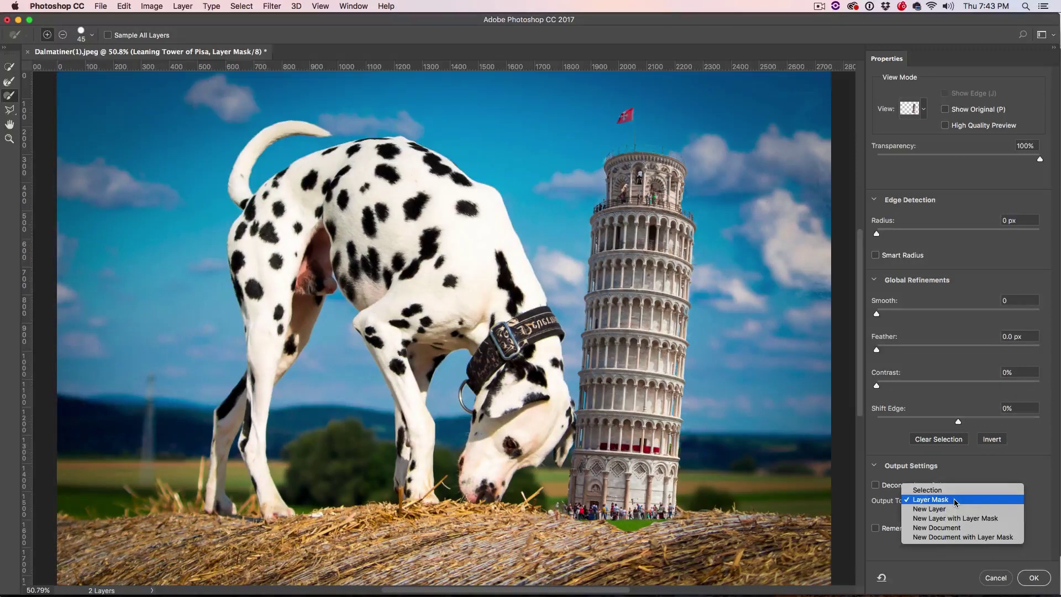
click(954, 498)
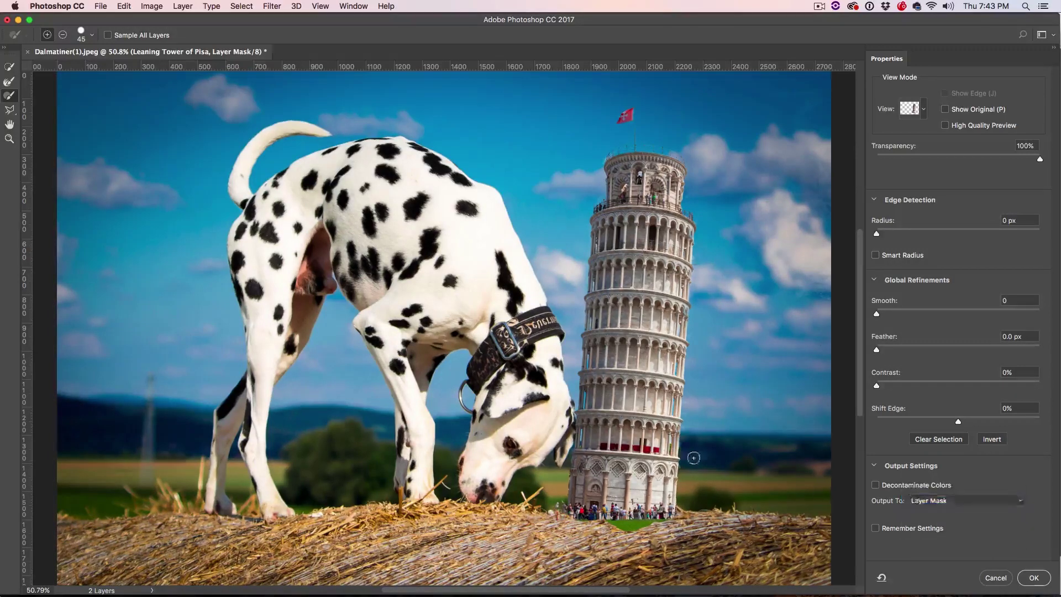
click(1033, 576)
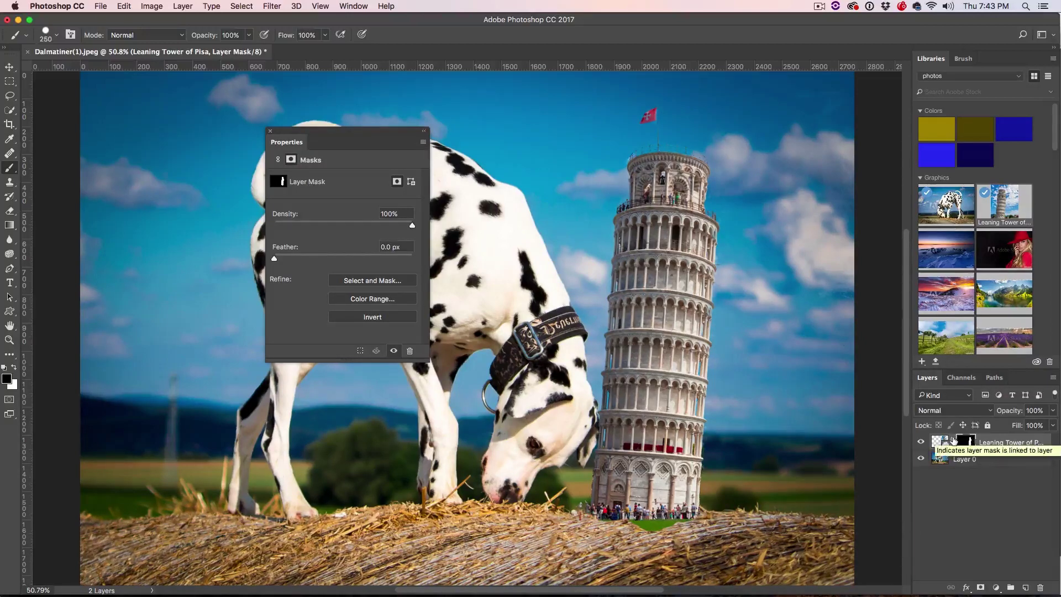
shift+click(966, 441)
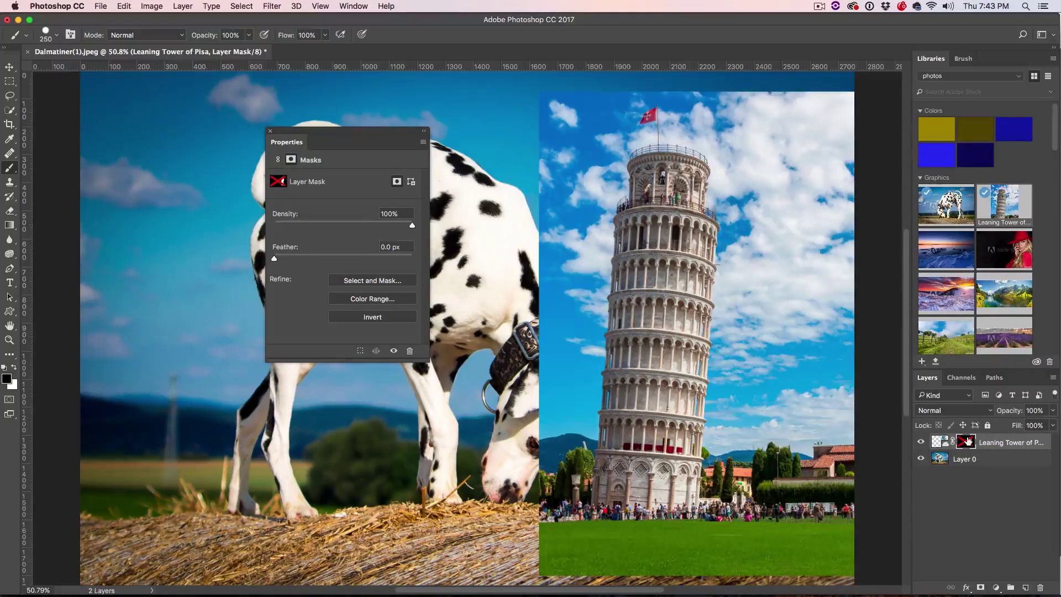
shift+click(967, 441)
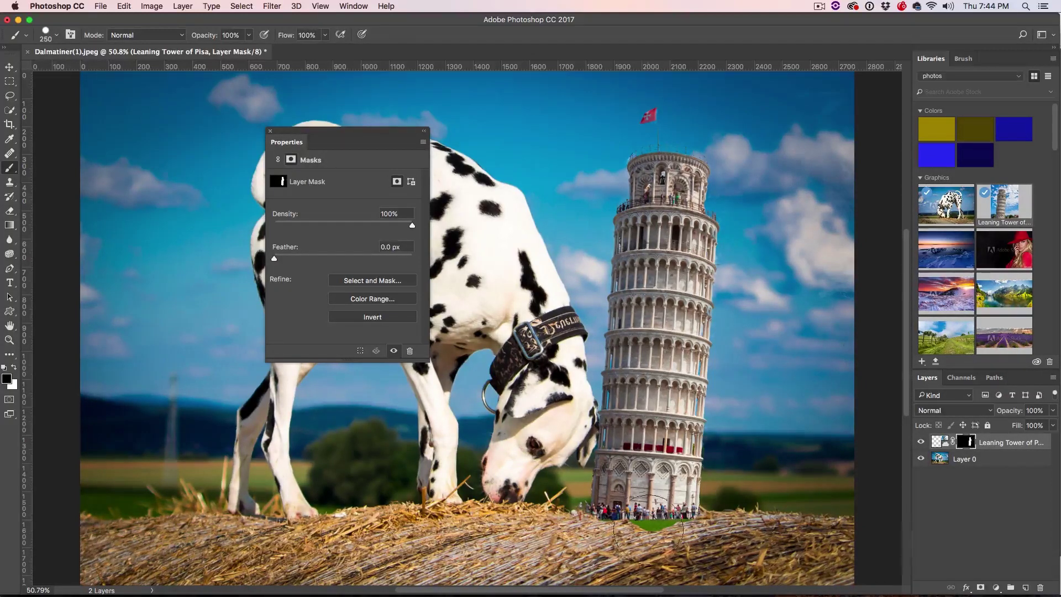
Set the brush to 0% hardness at 70 px and paint out the green patch under the tower's base
click(55, 35)
drag(136, 95, 61, 96)
drag(118, 68, 75, 69)
text(60)
key(Return)
key(])
mouse_move(644, 525)
mouse_down()
mouse_move(654, 533)
mouse_move(588, 525)
mouse_move(687, 522)
mouse_move(644, 522)
mouse_up()
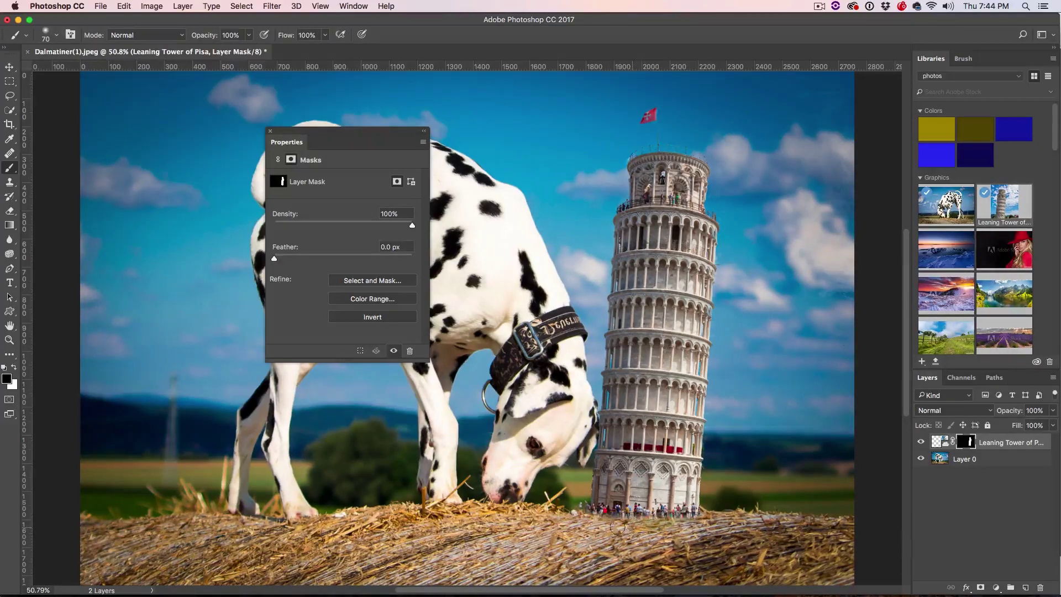